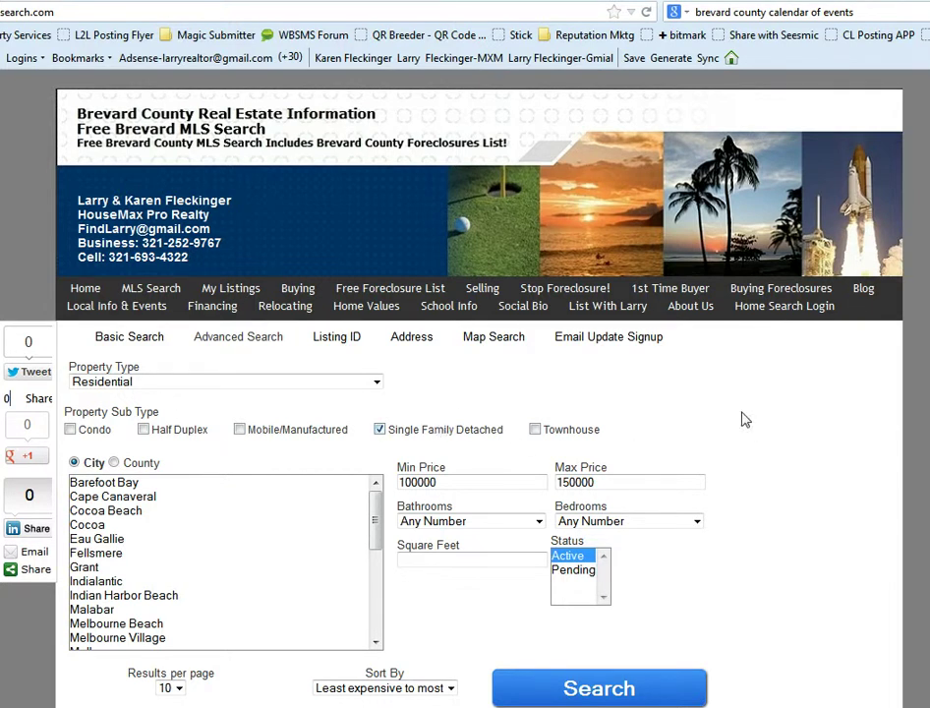
Step: Go to the Home Search Login page and scroll down to the City list
scroll(465, 393, down, 1)
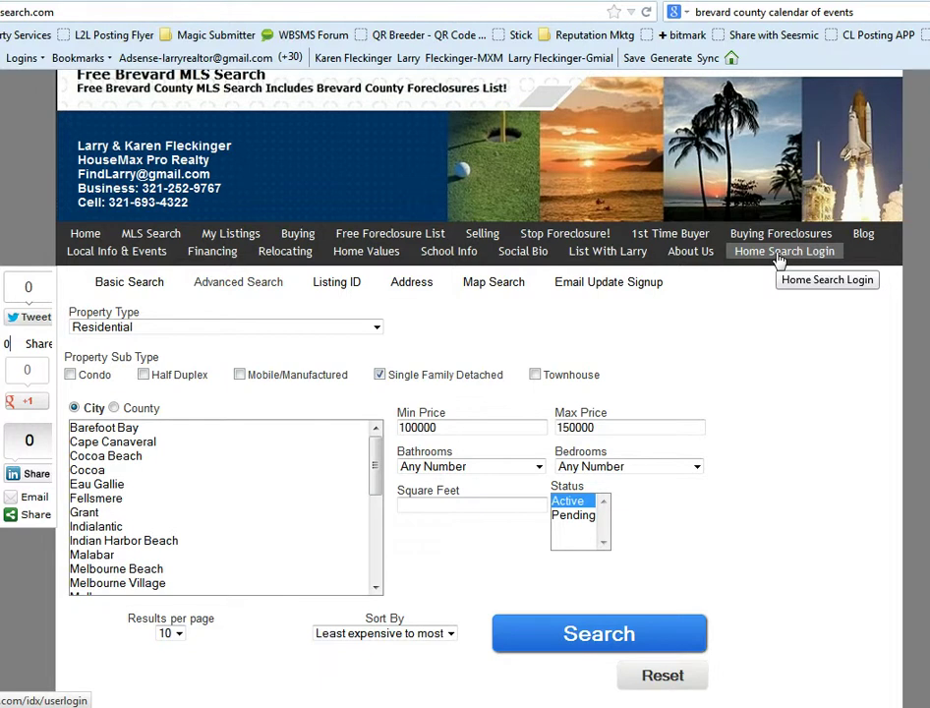
click(584, 285)
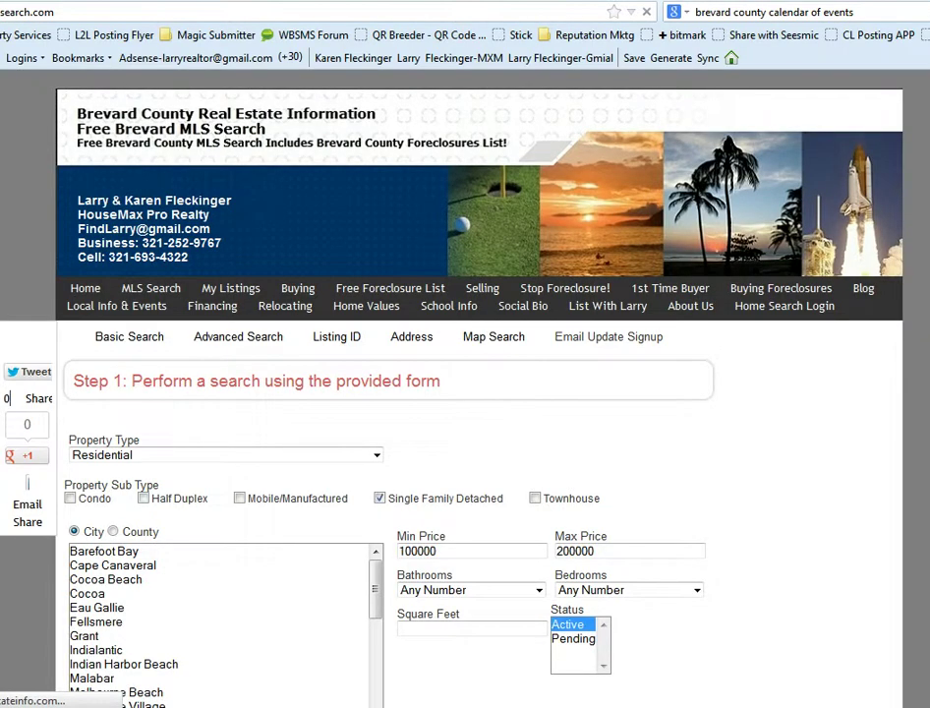
scroll(465, 393, down, 2)
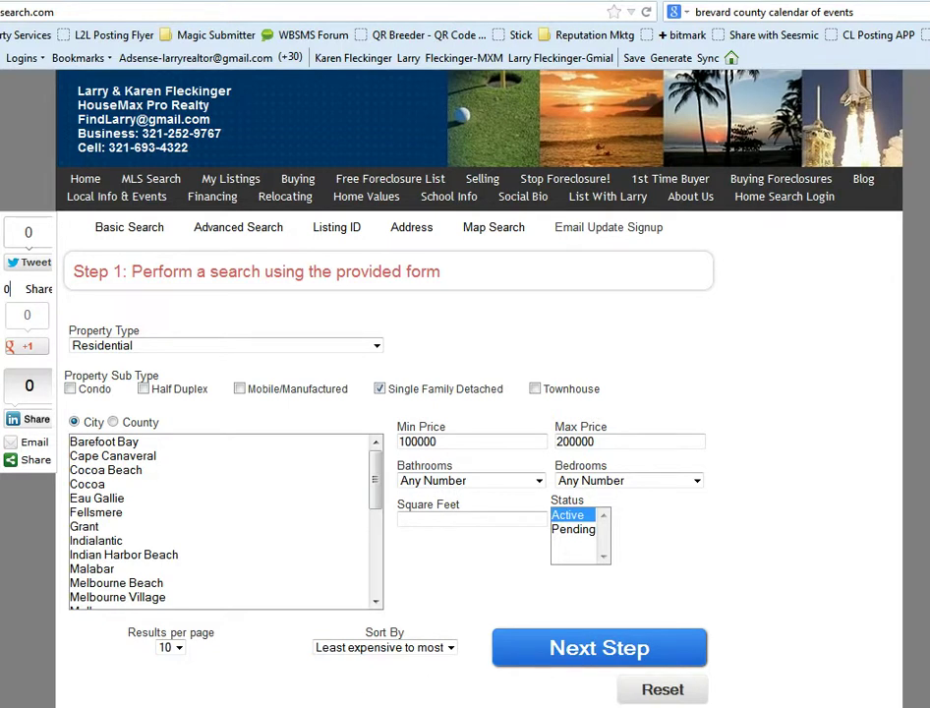
scroll(649, 639, down, 1)
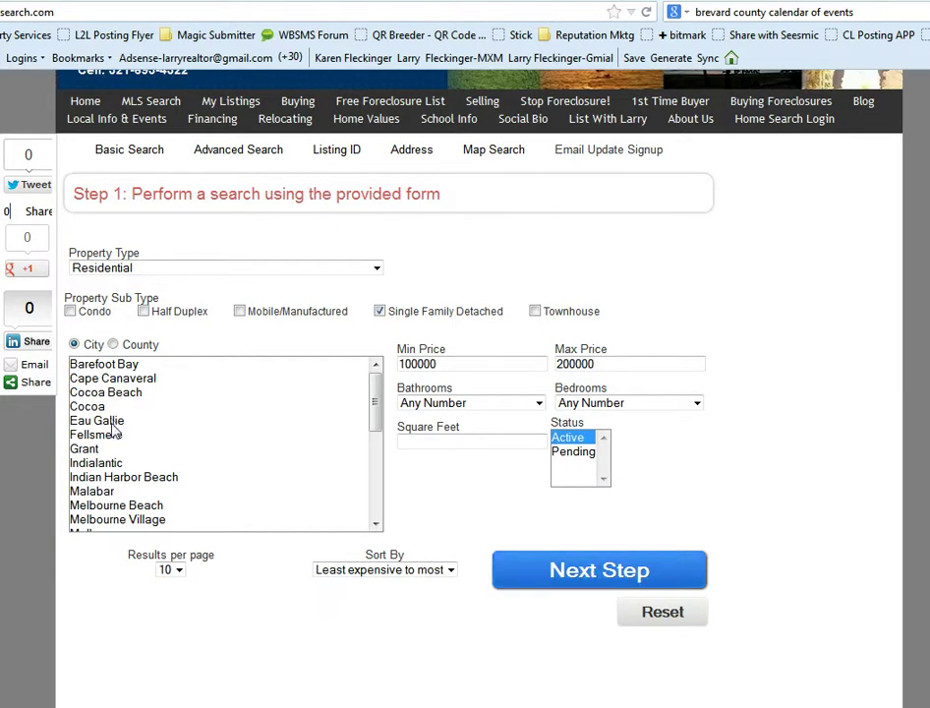
Step: Choose Eau Gallie, Indian Harbor Beach and Melbourne Beach as cities, then continue to account sign-up
click(114, 424)
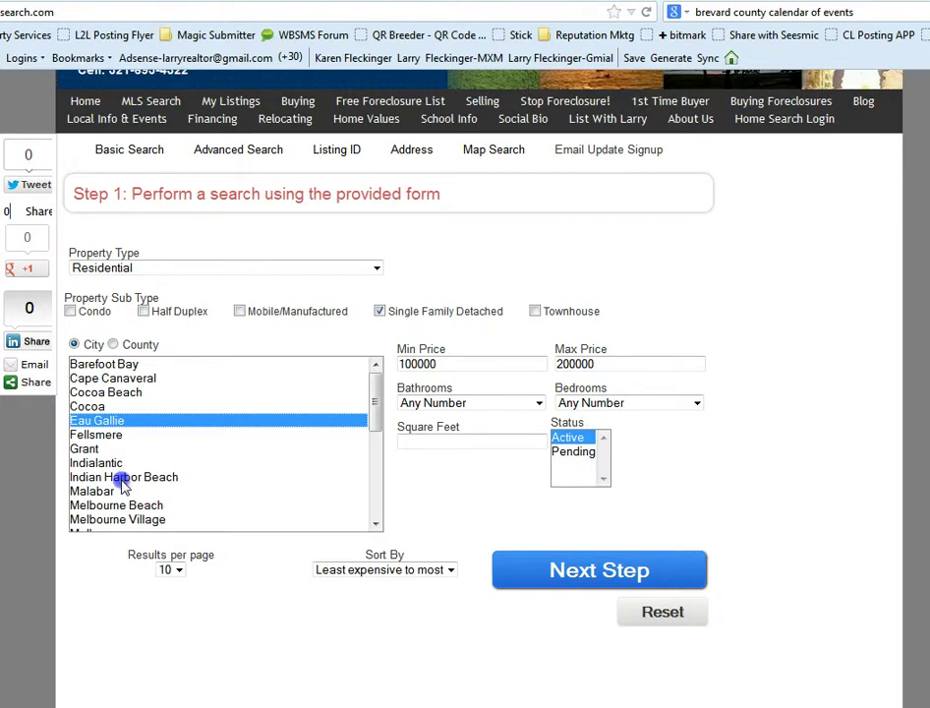
ctrl+click(123, 480)
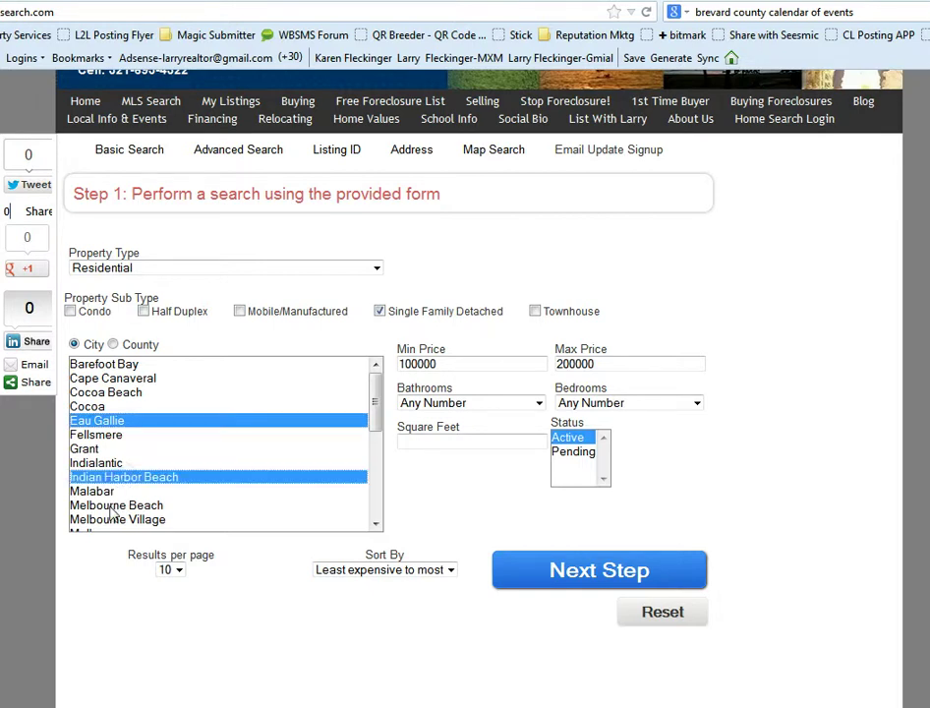
ctrl+click(111, 507)
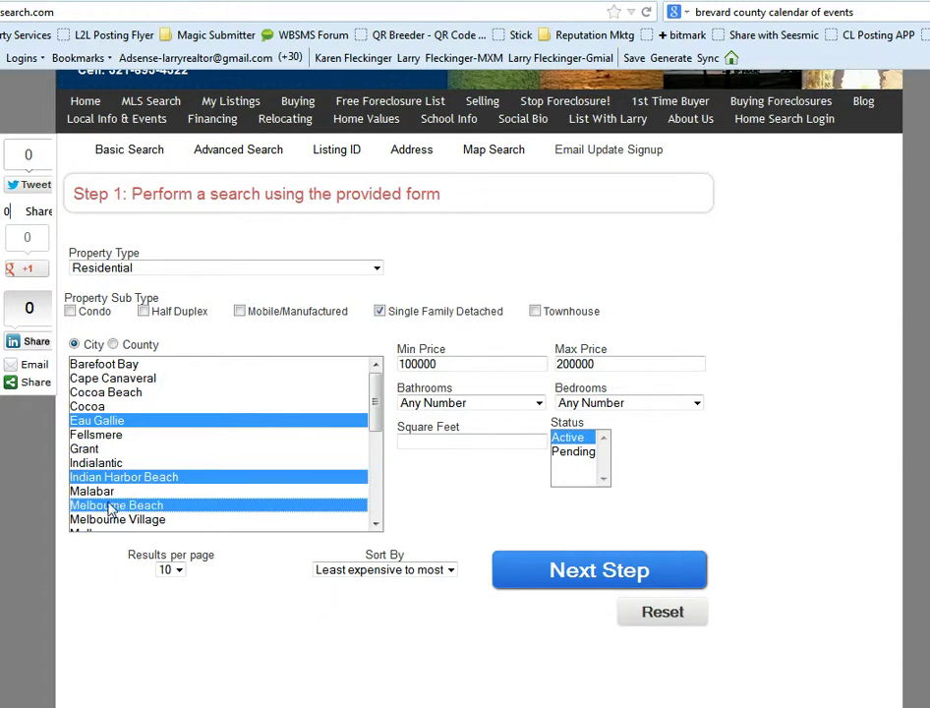
click(577, 571)
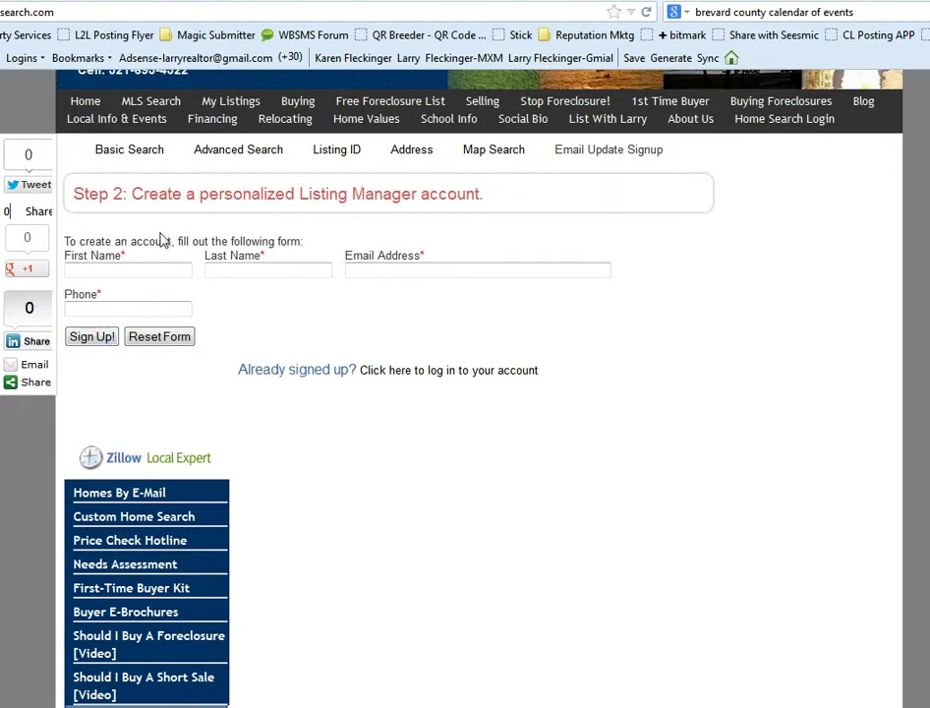
Step: Log in to the existing Listing Manager account using the saved email suggestion
click(299, 373)
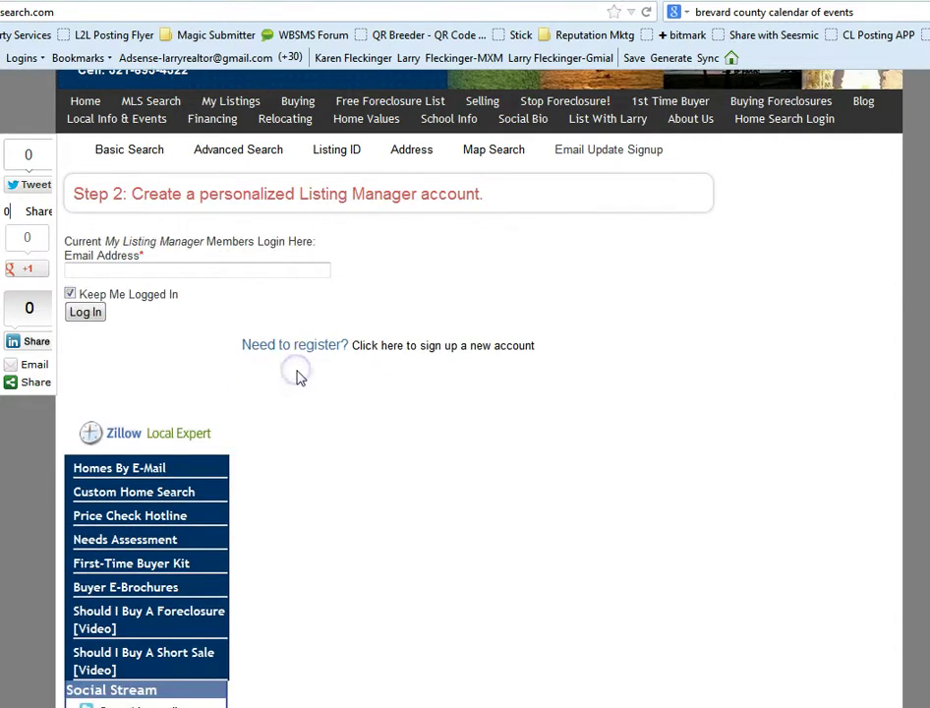
click(153, 267)
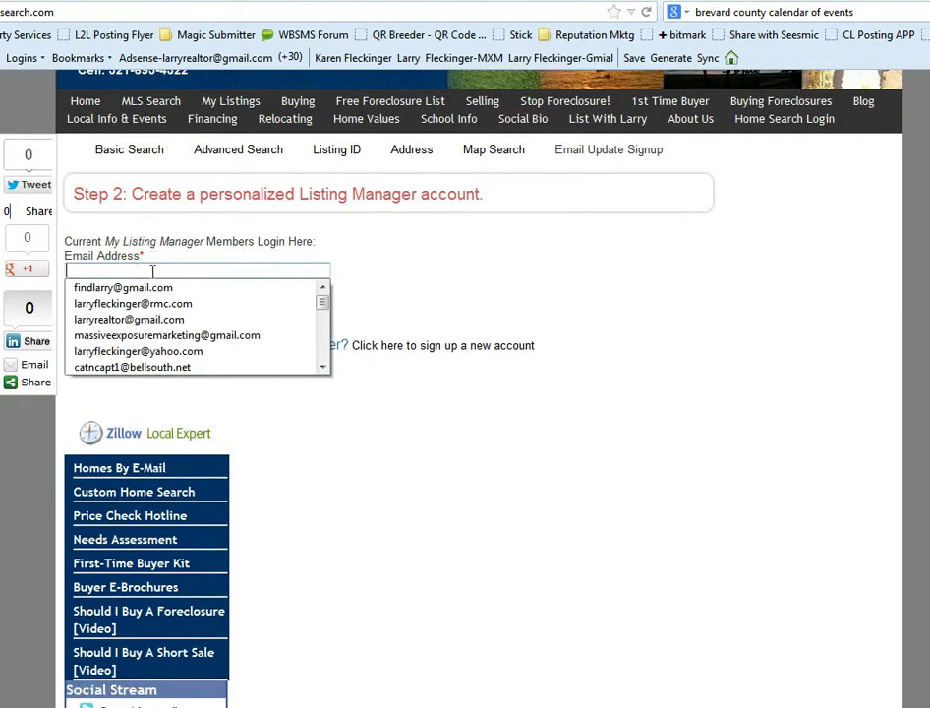
click(143, 289)
click(83, 312)
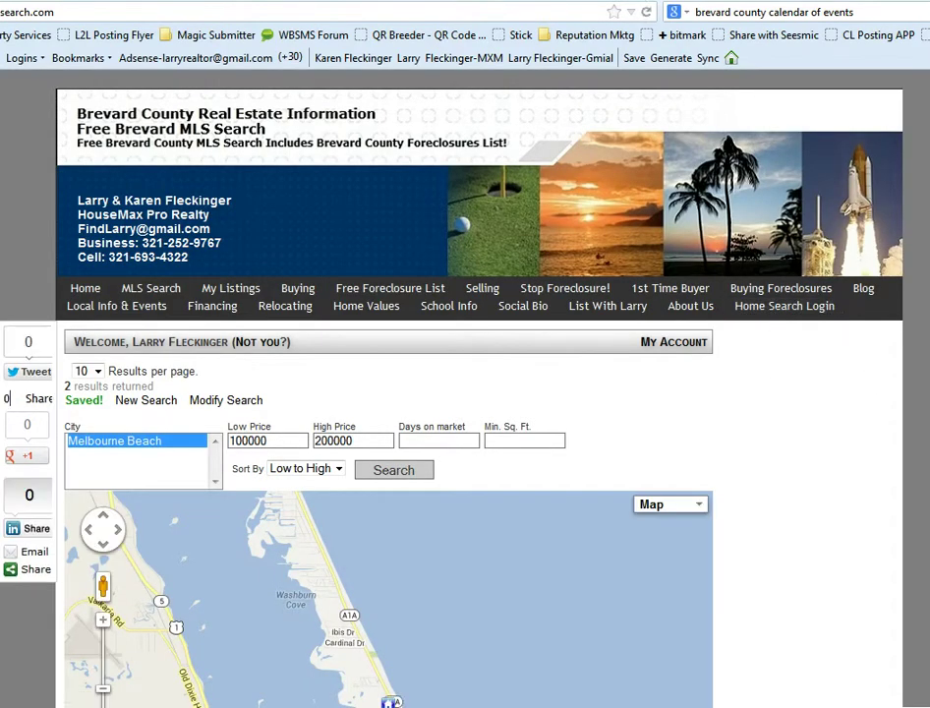
Step: Highlight the Saved! label, then open the 150 Flores Street listing ($134,900) from Search Results
scroll(462, 393, down, 1)
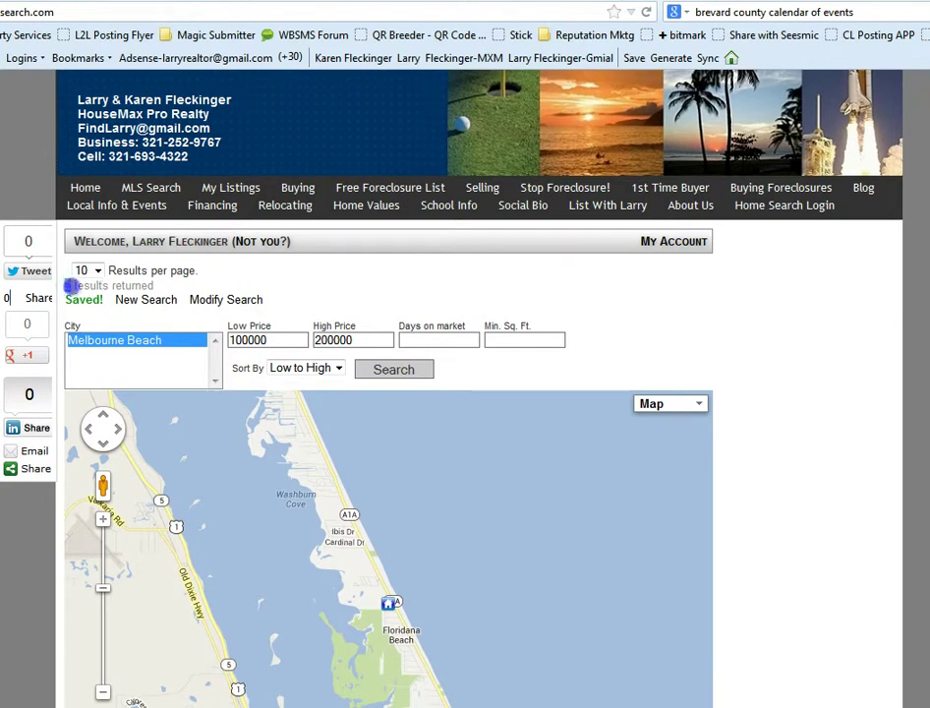
double_click(67, 300)
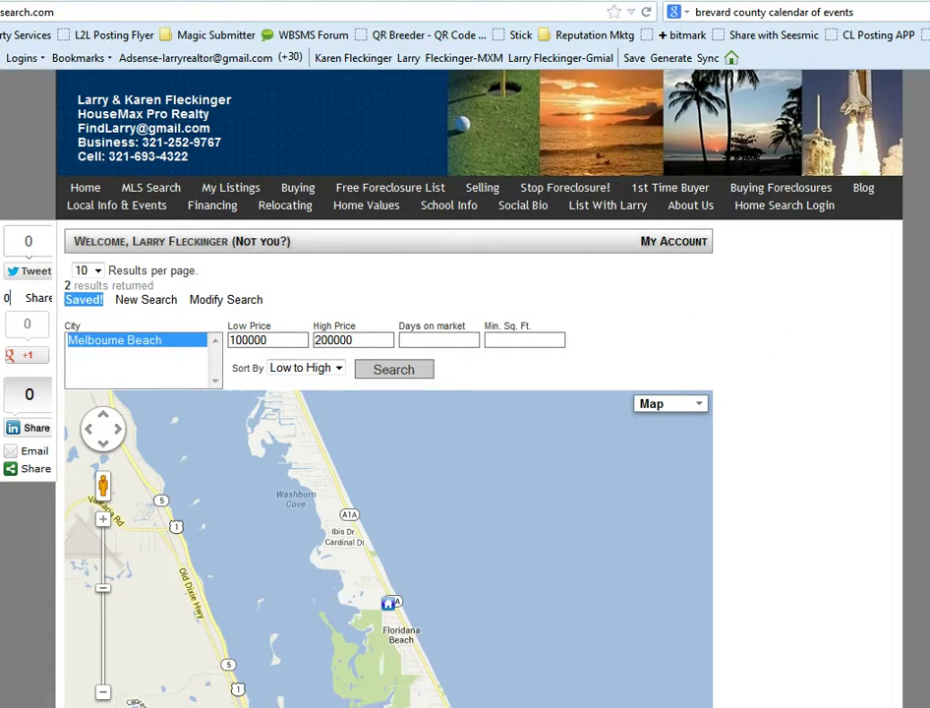
scroll(383, 442, down, 5)
scroll(383, 443, down, 2)
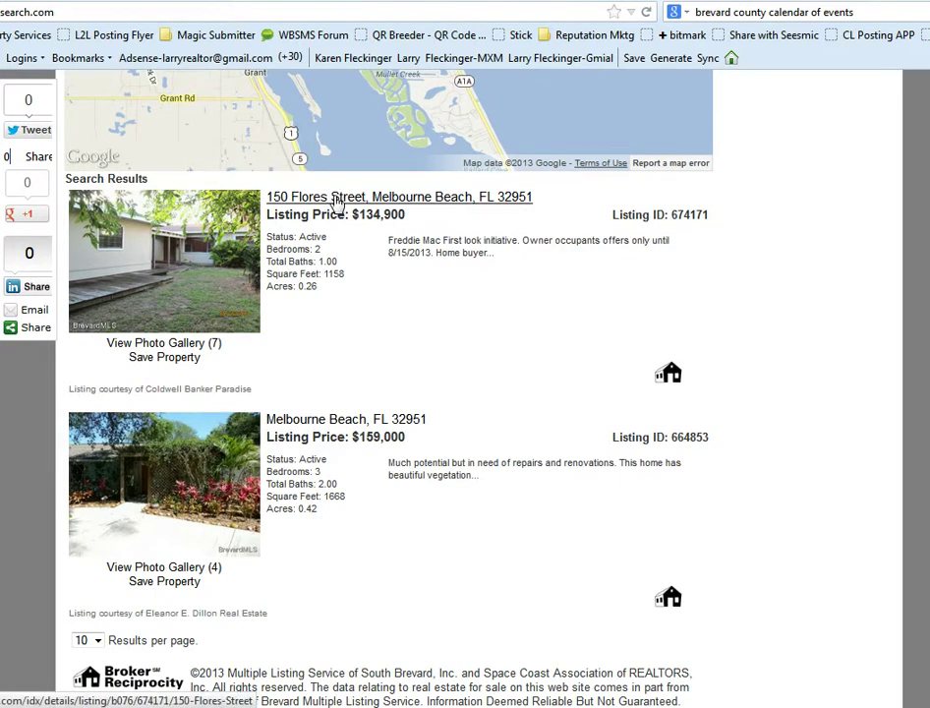
click(340, 198)
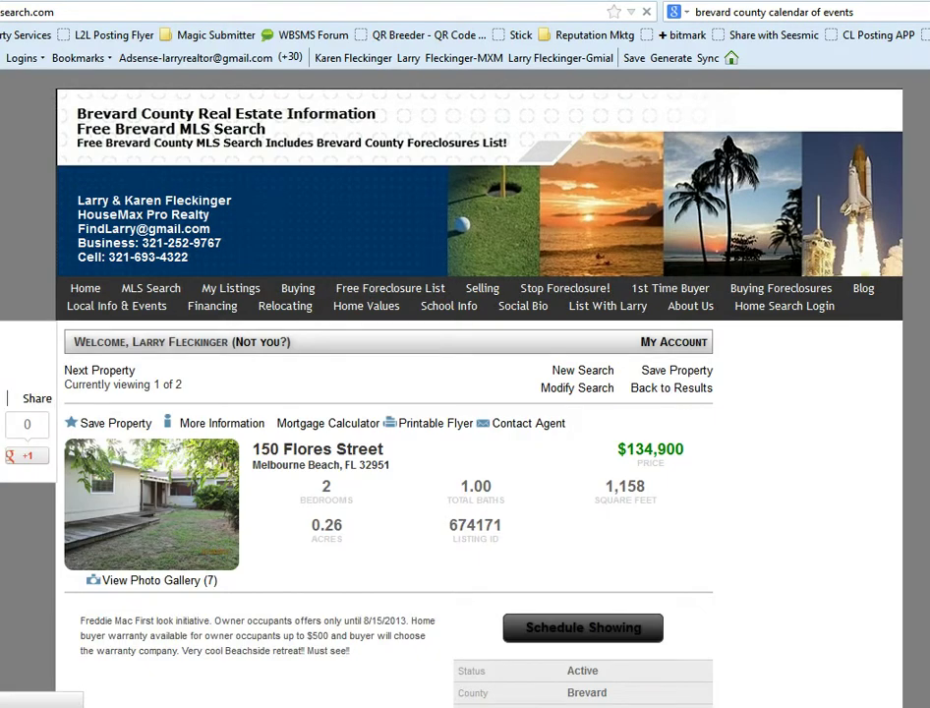
Step: Read through the 150 Flores Street details down to the Request More Information message box
scroll(794, 489, down, 1)
scroll(794, 489, down, 1)
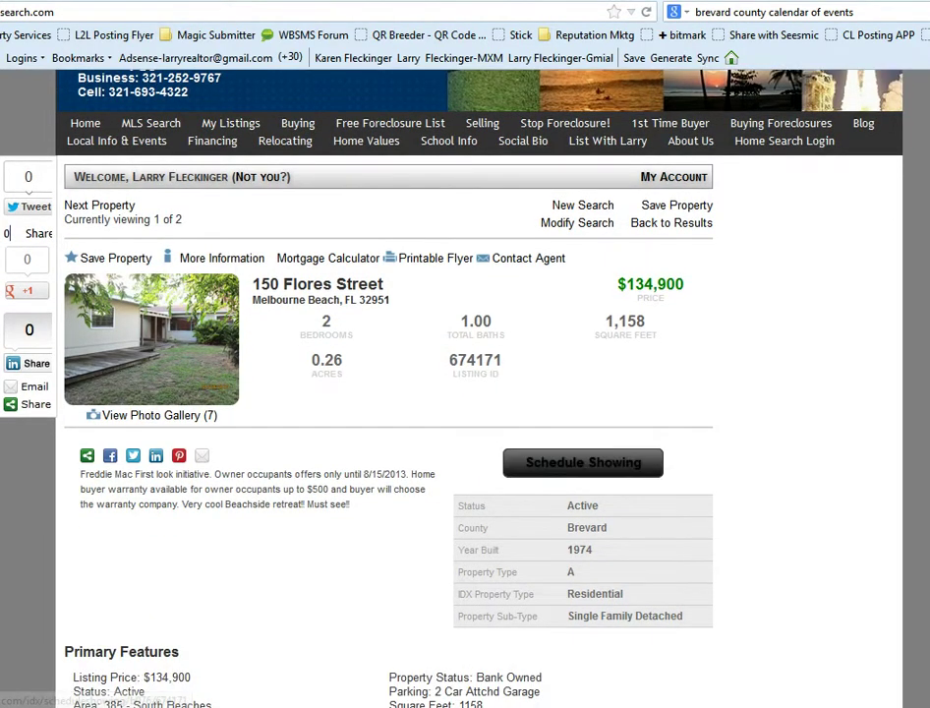
scroll(472, 393, down, 8)
scroll(471, 393, up, 3)
scroll(471, 393, down, 1)
scroll(471, 393, down, 1)
scroll(471, 393, down, 1)
scroll(472, 393, down, 3)
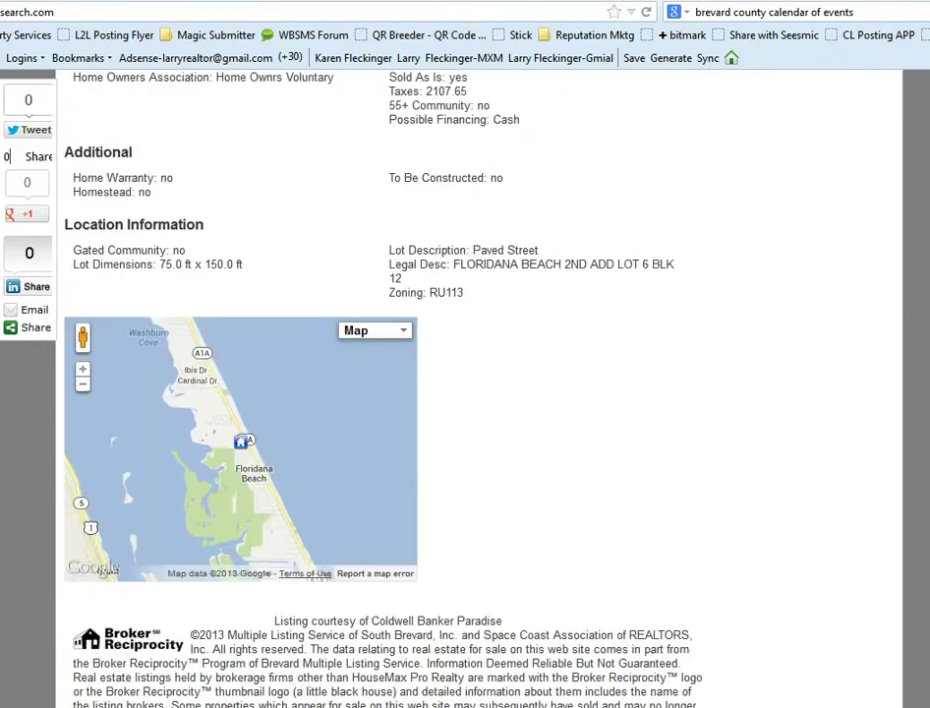
scroll(472, 393, down, 1)
scroll(472, 393, down, 2)
scroll(471, 393, down, 1)
scroll(471, 393, down, 1)
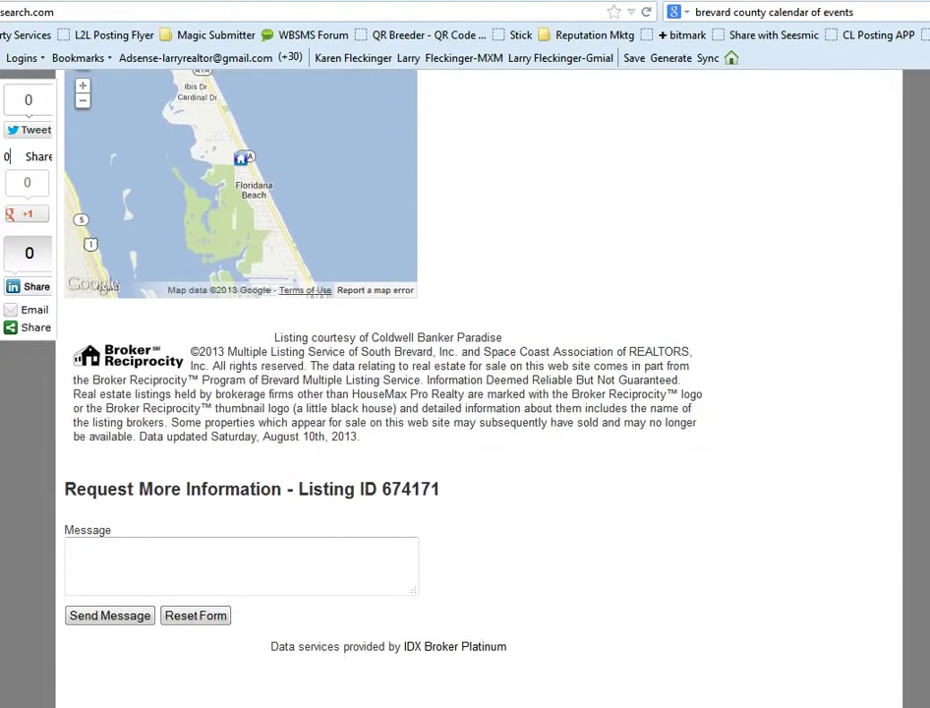
click(293, 547)
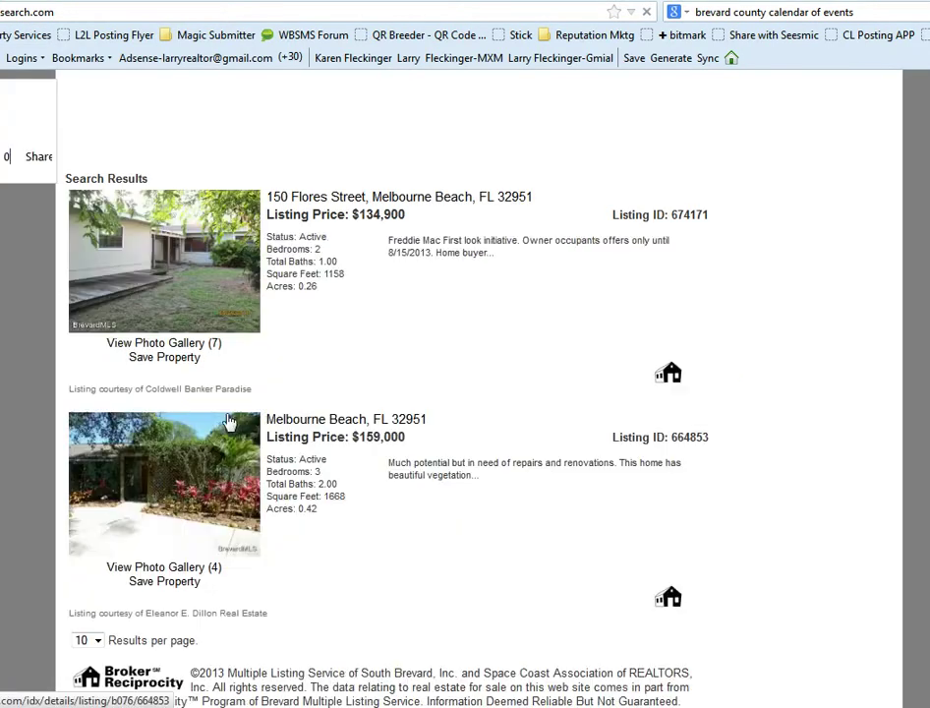
Step: Go from the search results to My Account and view its searches and saved-items options
scroll(776, 487, up, 3)
scroll(777, 493, up, 2)
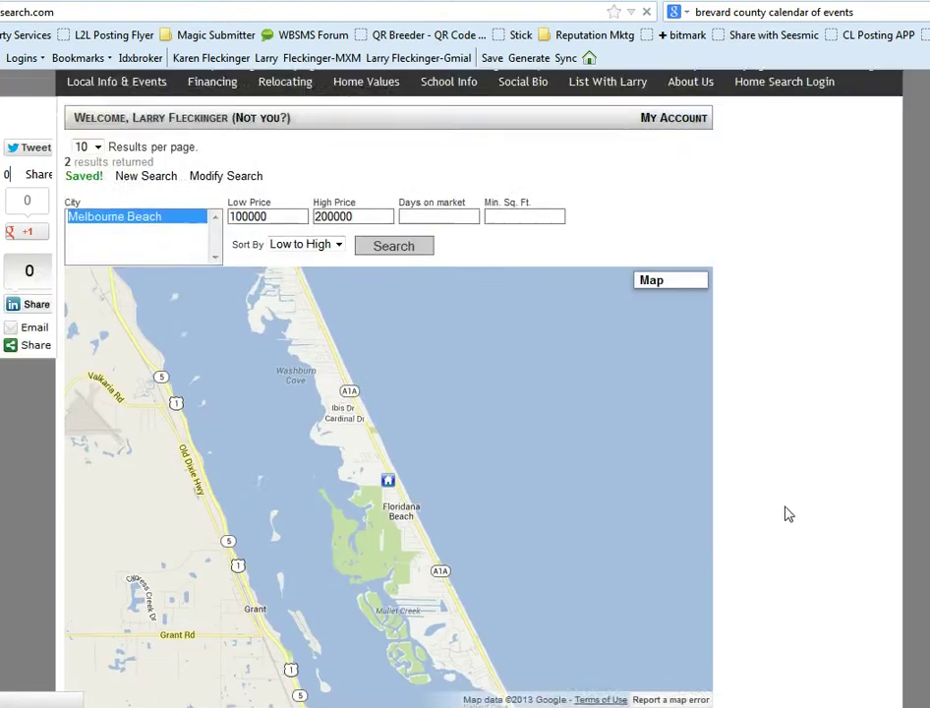
scroll(786, 512, up, 2)
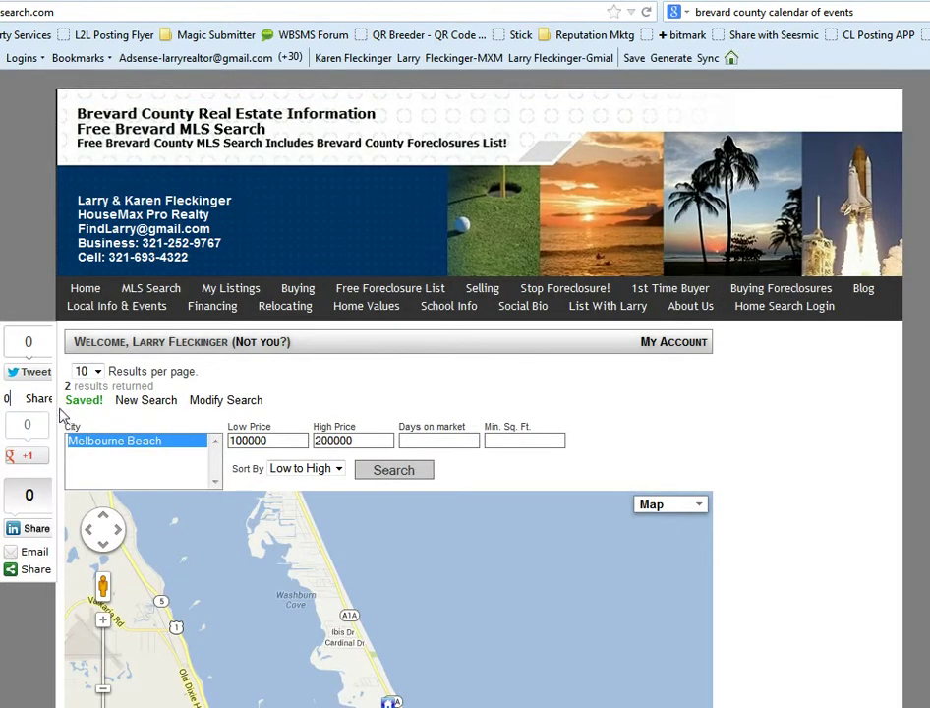
click(673, 344)
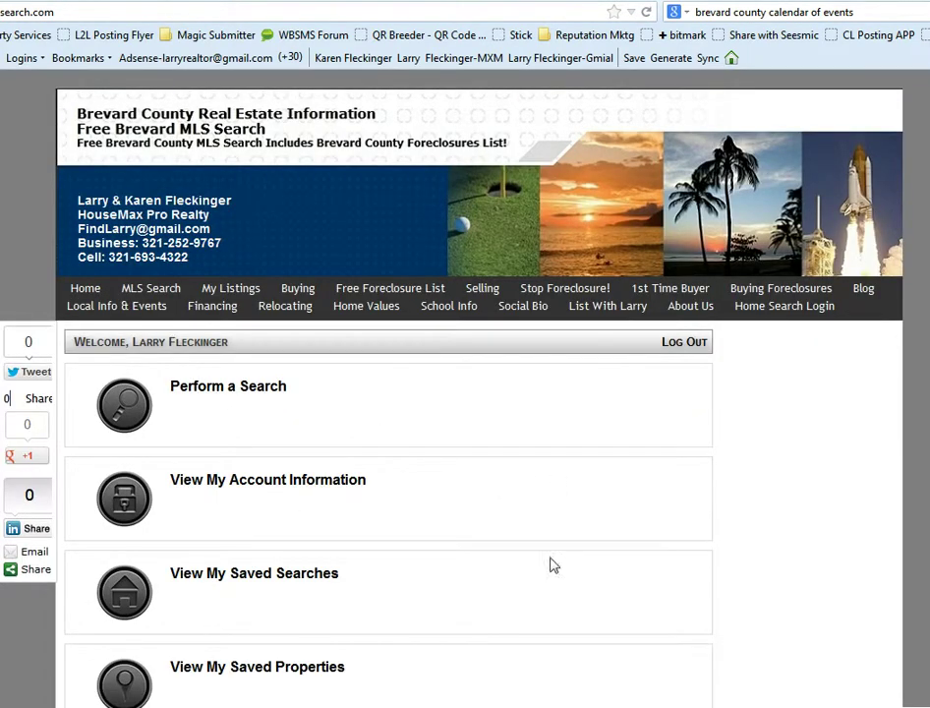
scroll(393, 393, down, 3)
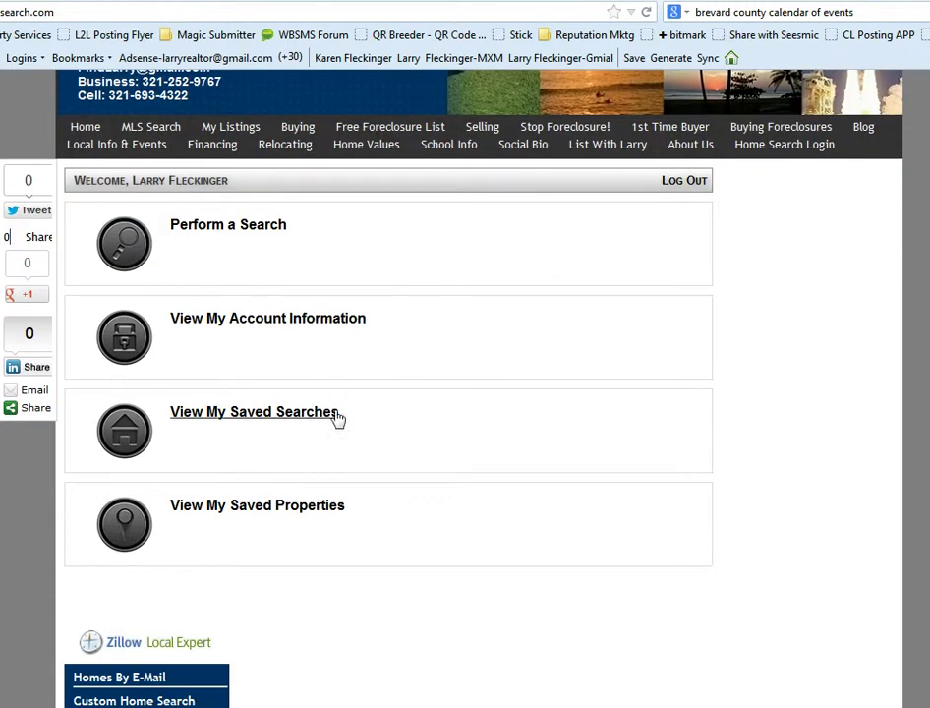
Step: In Saved Searches, find the Eau Gallie, Indian Harbor Beach and Melbourne Beach search and trash it
click(230, 418)
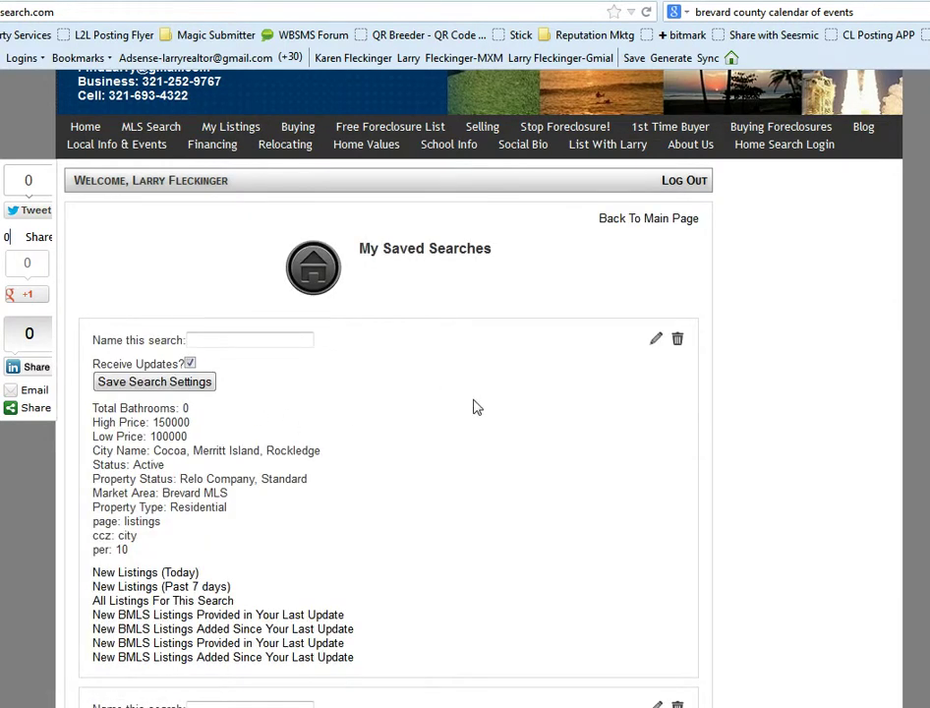
scroll(473, 406, down, 3)
scroll(496, 426, down, 10)
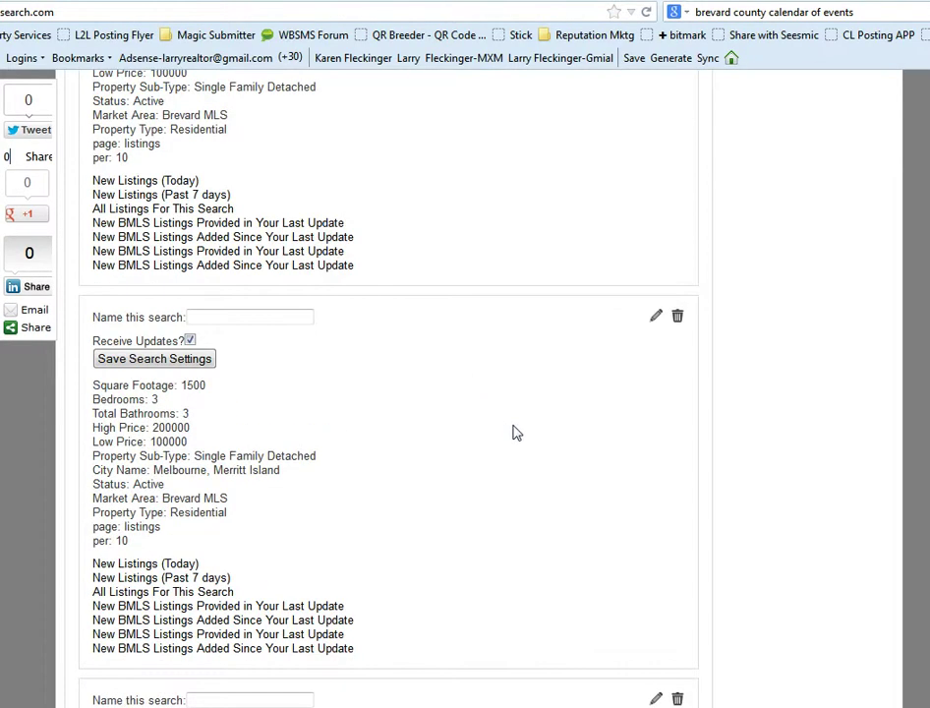
scroll(515, 431, down, 10)
scroll(519, 430, up, 5)
scroll(518, 428, up, 2)
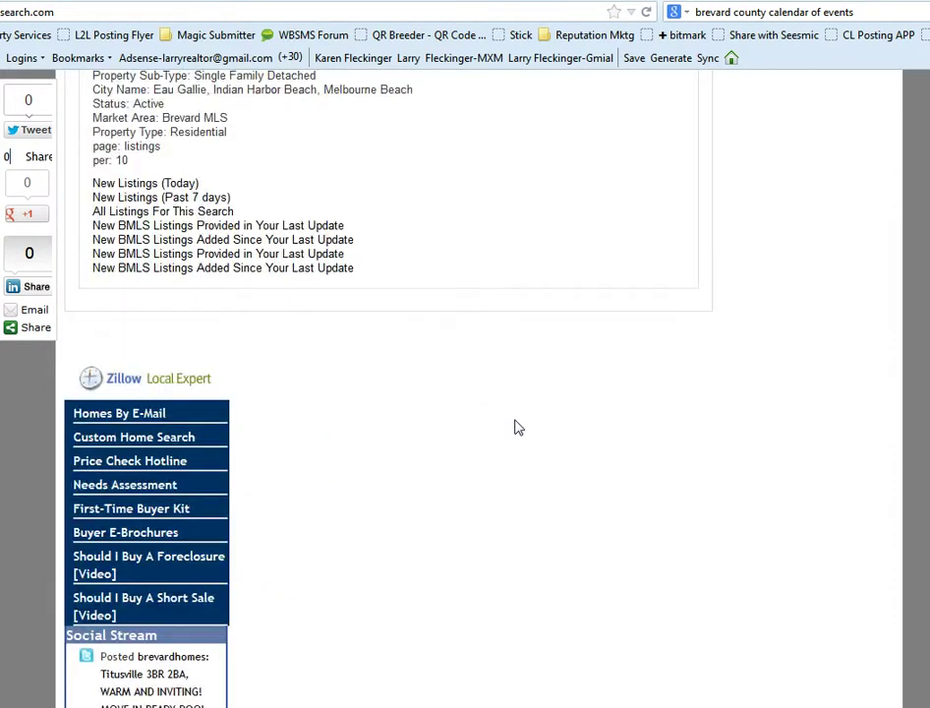
scroll(518, 428, up, 4)
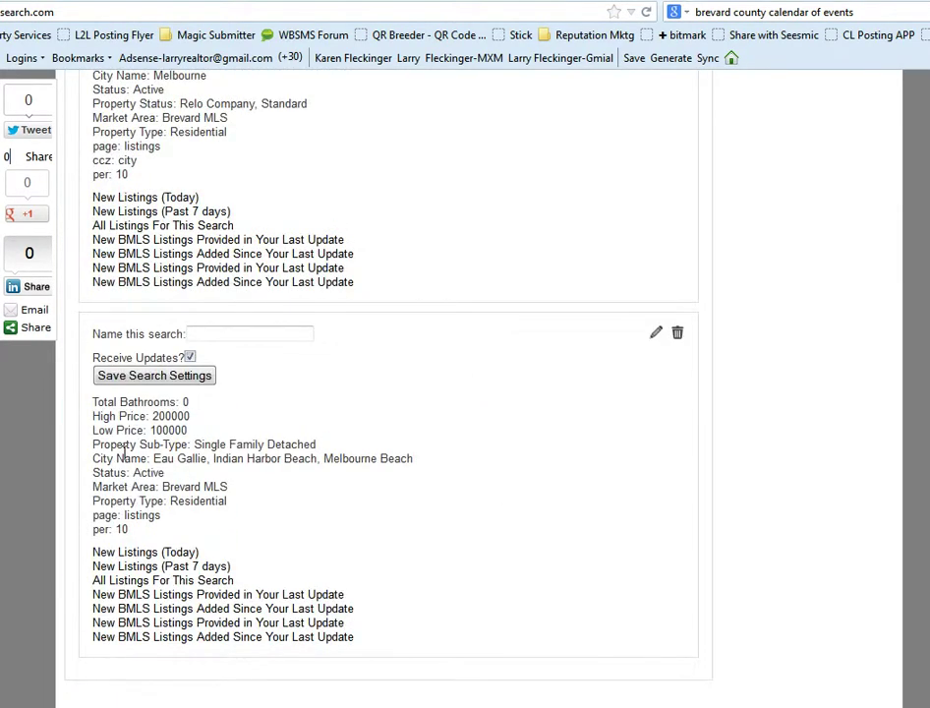
scroll(469, 547, up, 3)
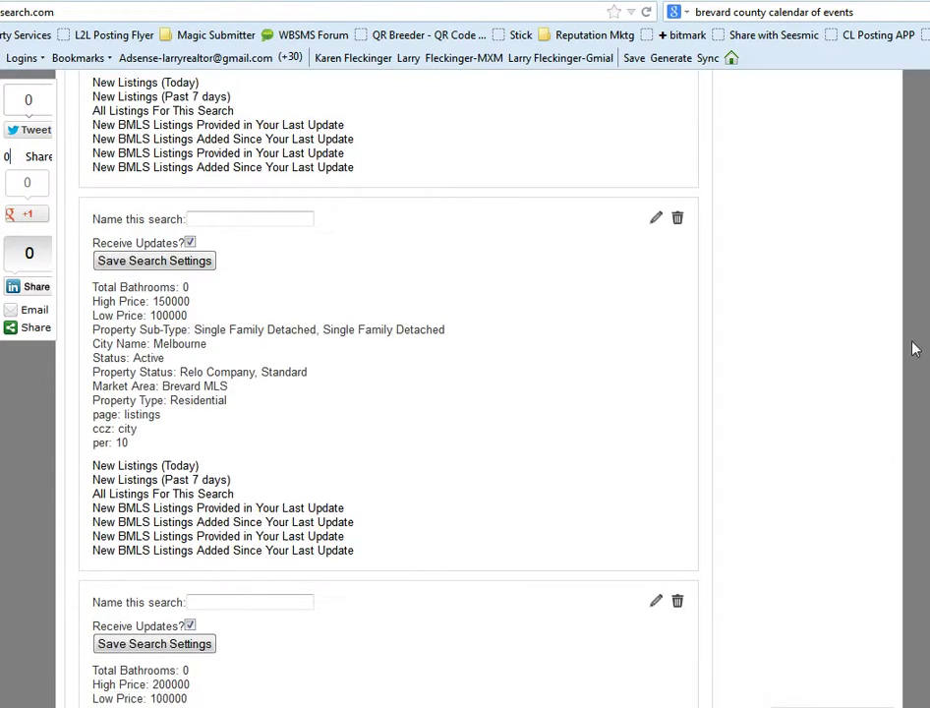
scroll(308, 589, down, 2)
scroll(308, 590, down, 1)
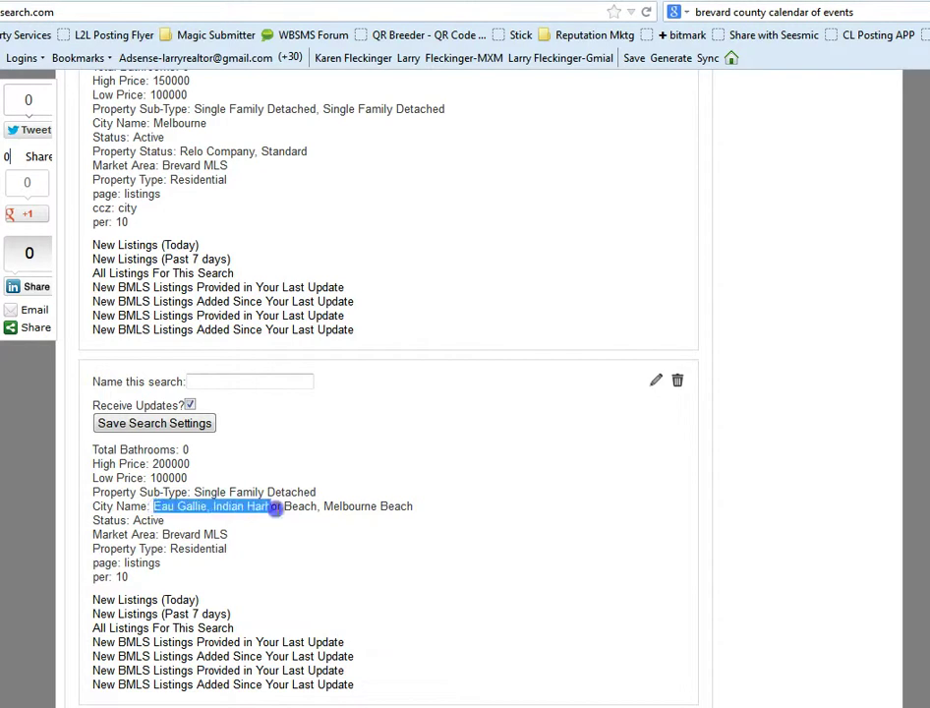
drag(152, 505, 433, 508)
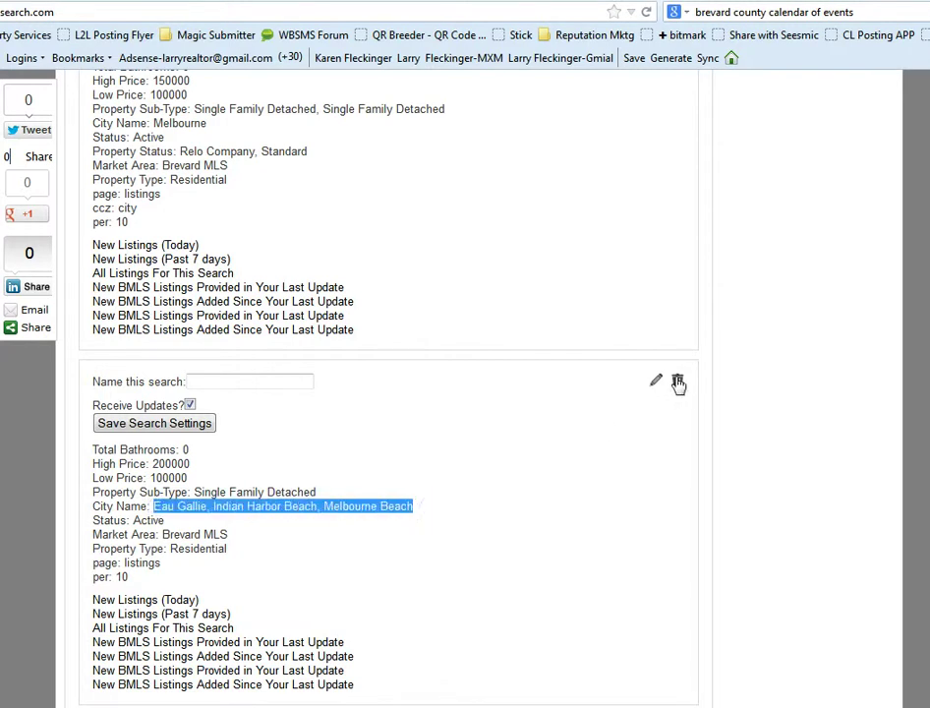
click(677, 382)
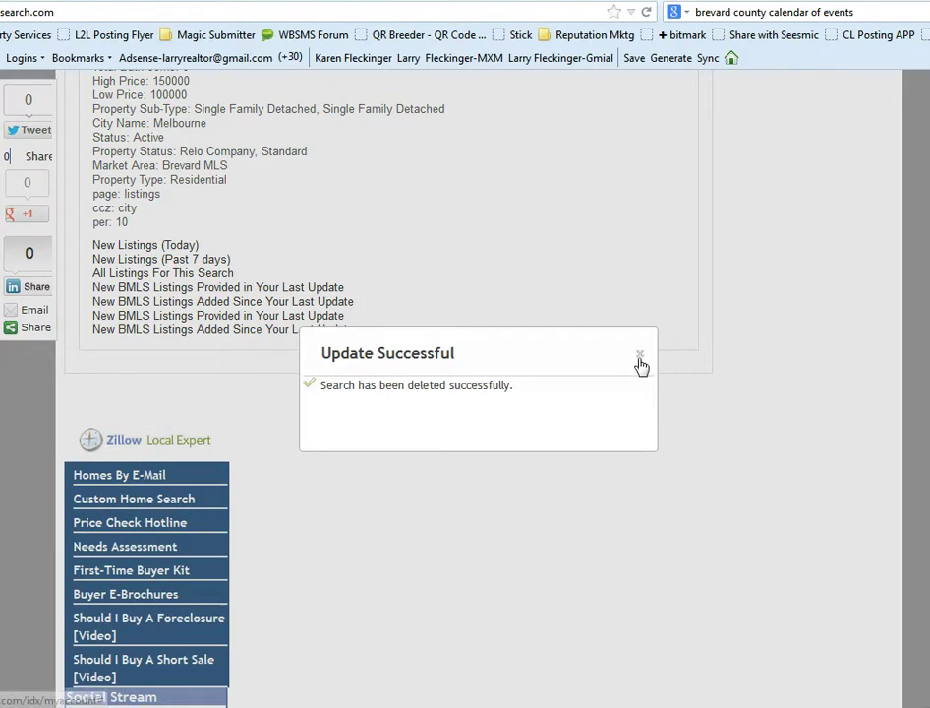
Step: Close the Update Successful dialog and review the remaining Cocoa and Melbourne saved searches
click(640, 360)
scroll(697, 437, up, 5)
scroll(698, 438, up, 5)
scroll(697, 437, up, 5)
scroll(698, 442, up, 2)
scroll(698, 444, up, 3)
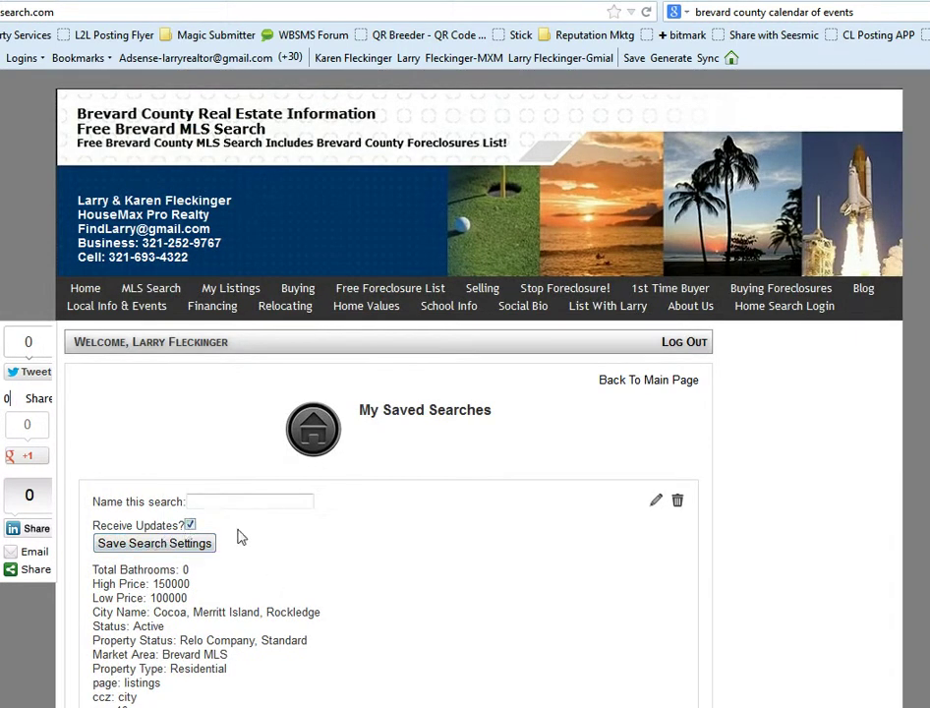
scroll(323, 562, down, 5)
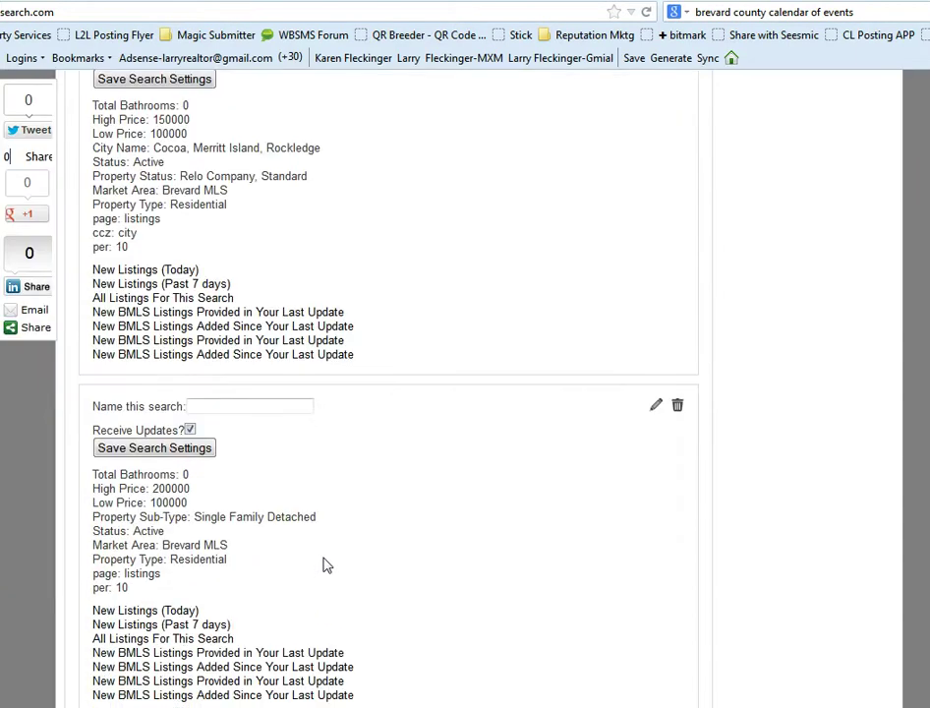
scroll(284, 519, down, 1)
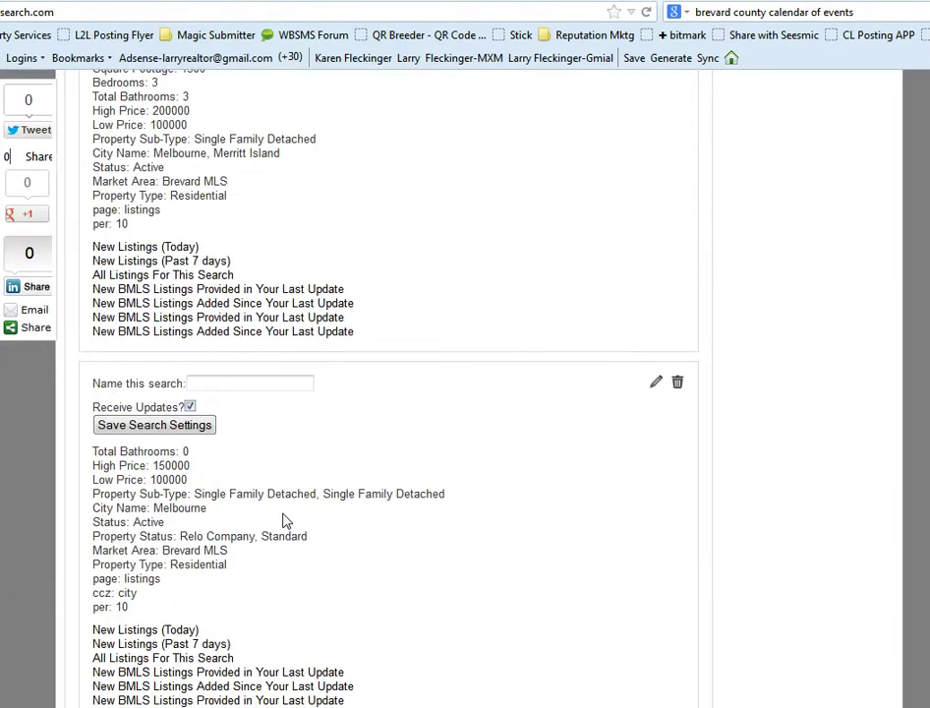
click(226, 381)
scroll(482, 396, up, 5)
scroll(482, 403, up, 5)
scroll(481, 403, up, 5)
Step: From the account main page, choose Perform a Search and open the Advanced Search tab
click(629, 246)
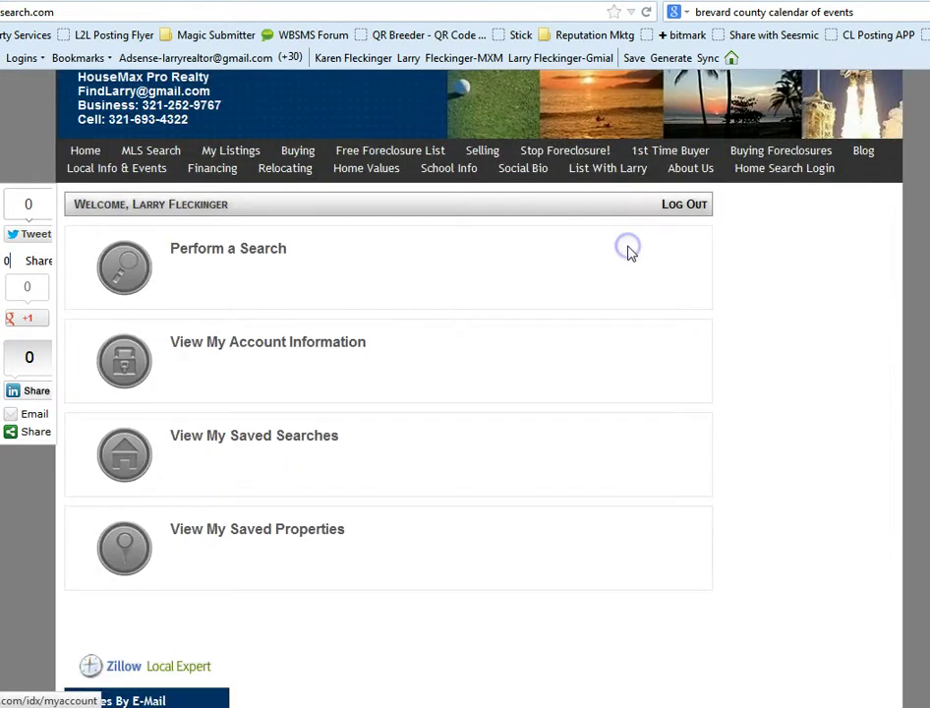
click(255, 257)
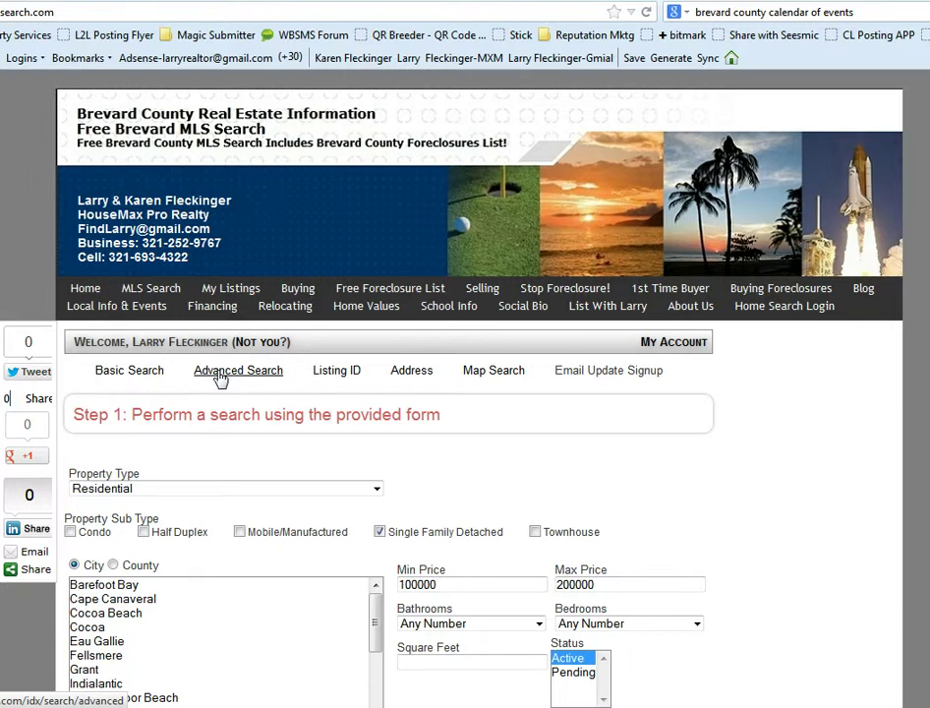
click(237, 374)
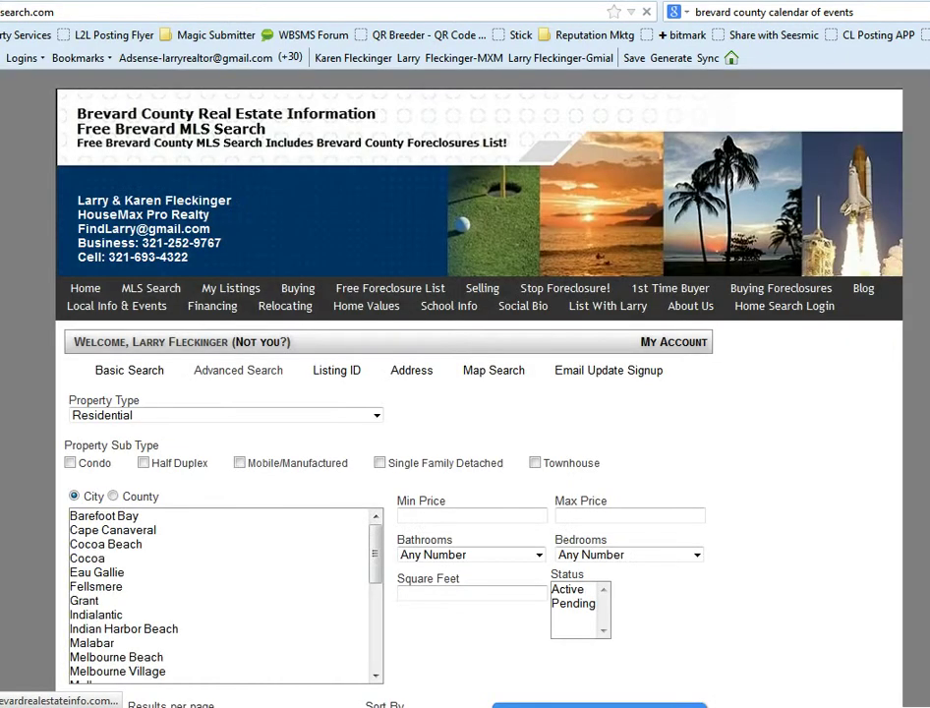
Step: Scroll through the Advanced Search filters (single family, $100,000–$150,000) and back to the top
scroll(465, 393, down, 10)
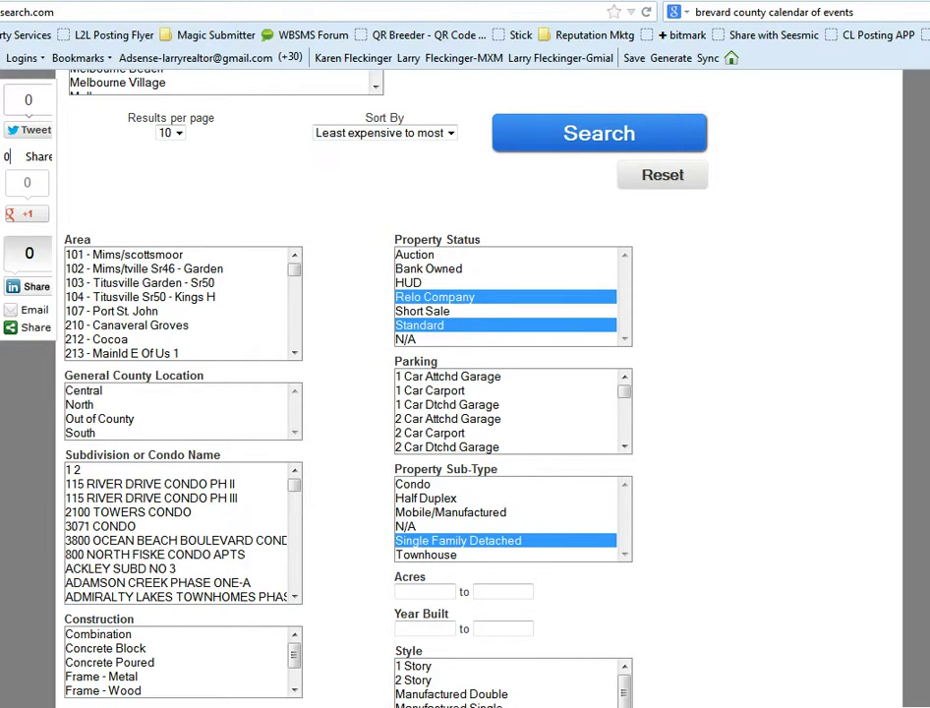
scroll(306, 378, up, 1)
scroll(306, 378, up, 4)
scroll(306, 378, up, 1)
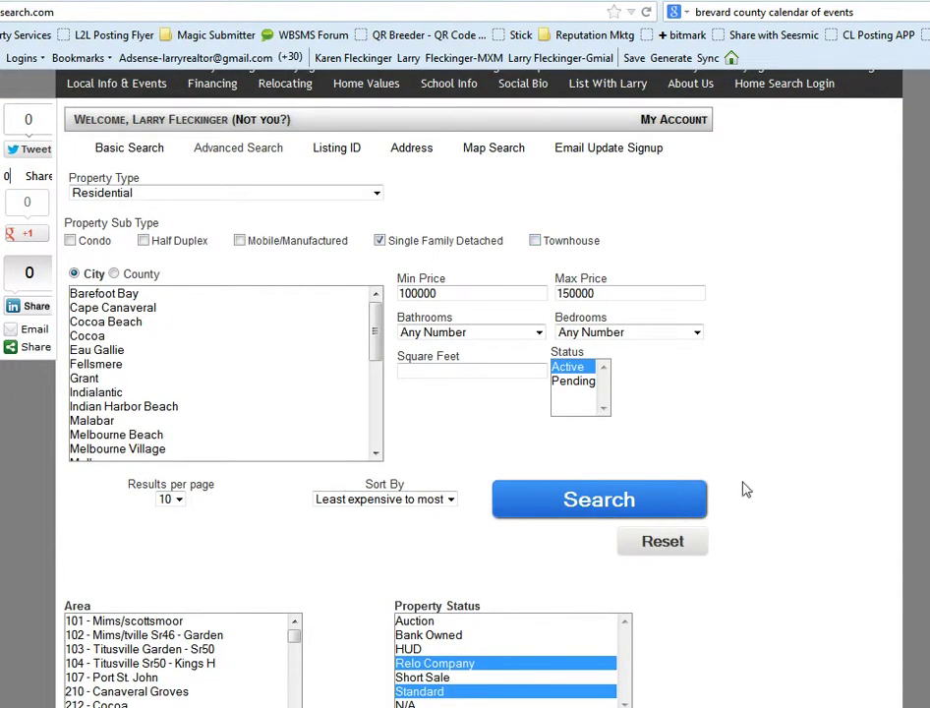
scroll(482, 317, down, 4)
scroll(482, 317, down, 2)
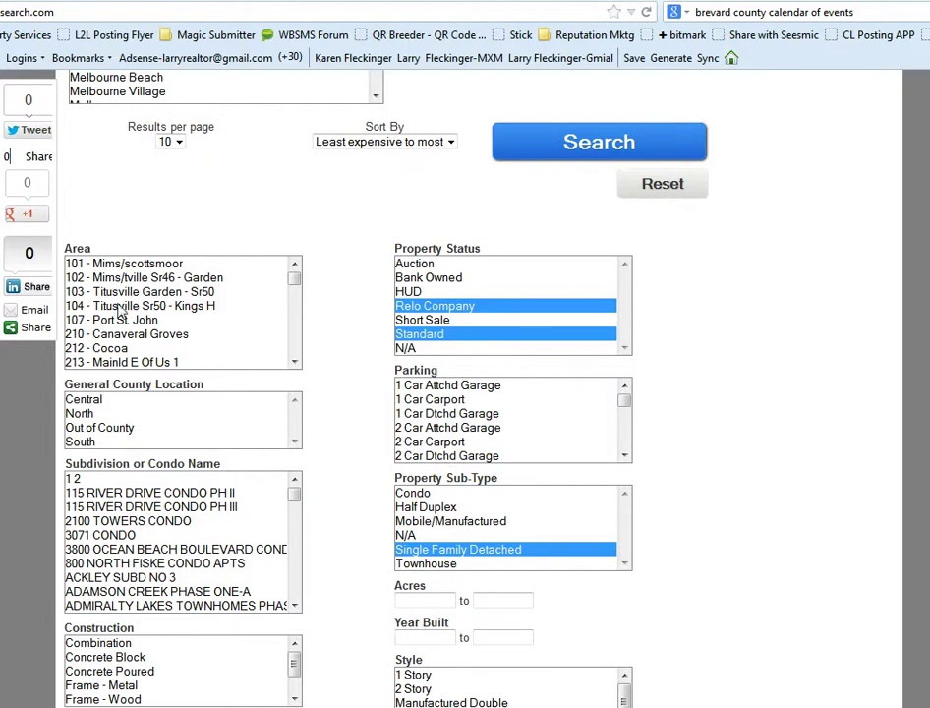
scroll(285, 393, down, 2)
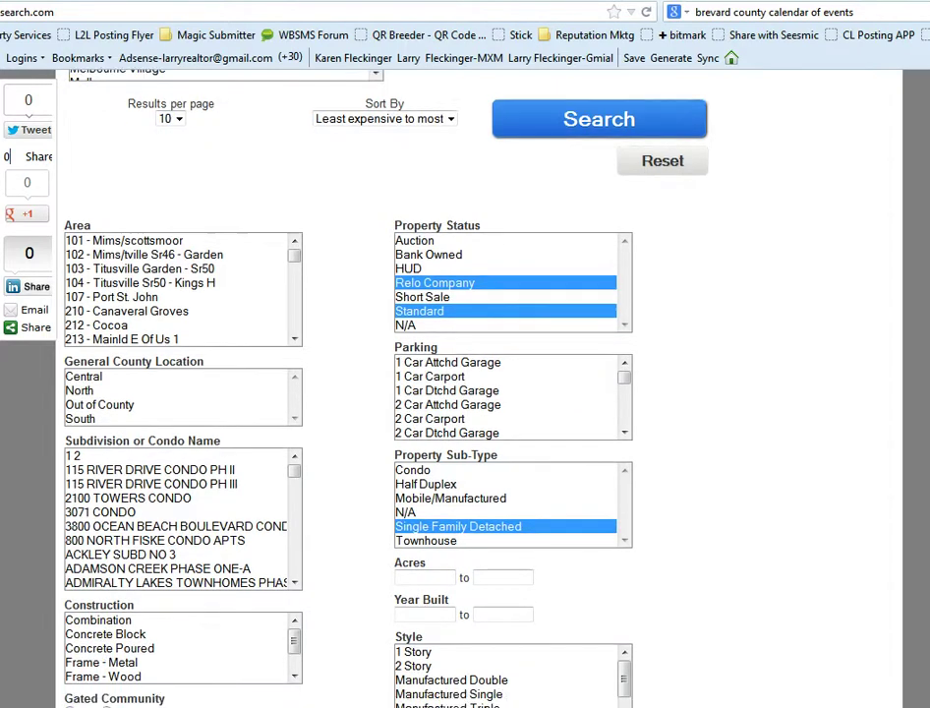
scroll(285, 393, down, 3)
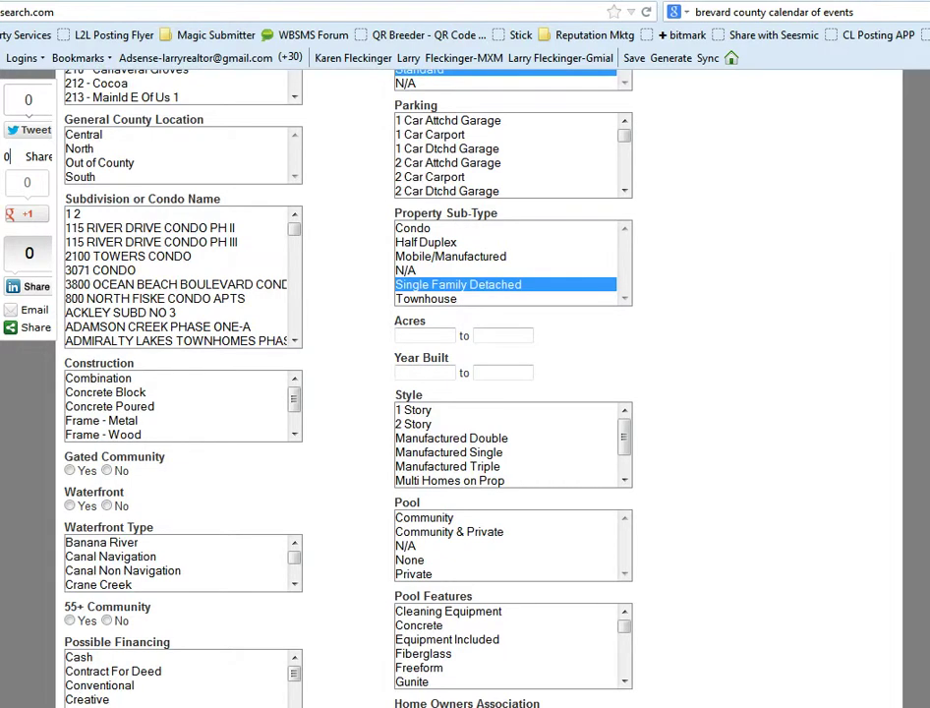
scroll(285, 393, down, 1)
scroll(285, 393, down, 2)
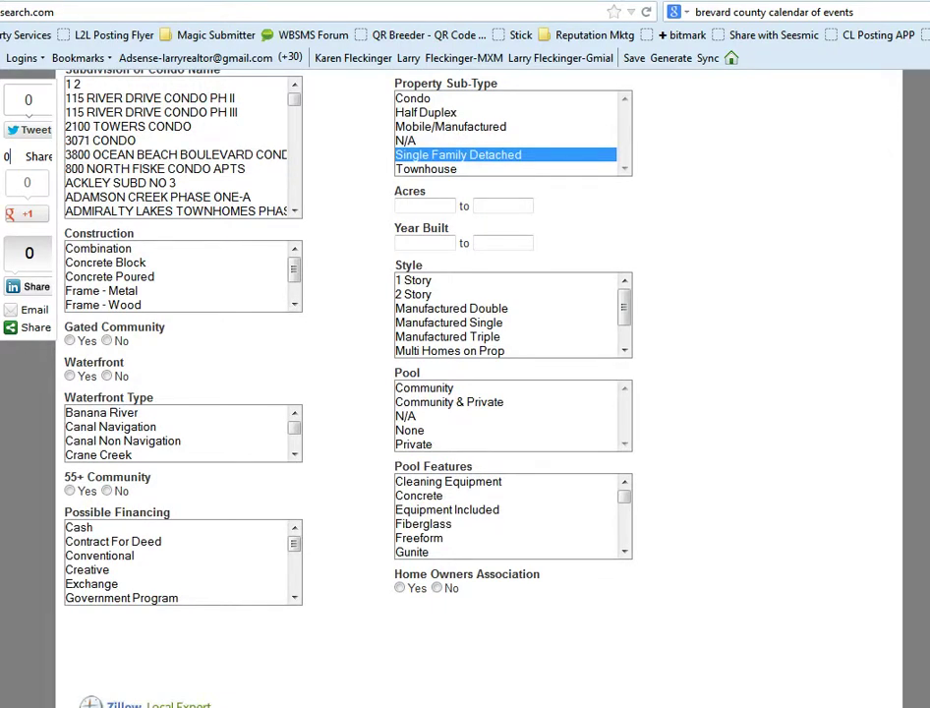
scroll(462, 393, up, 3)
scroll(462, 393, up, 3)
scroll(462, 393, up, 4)
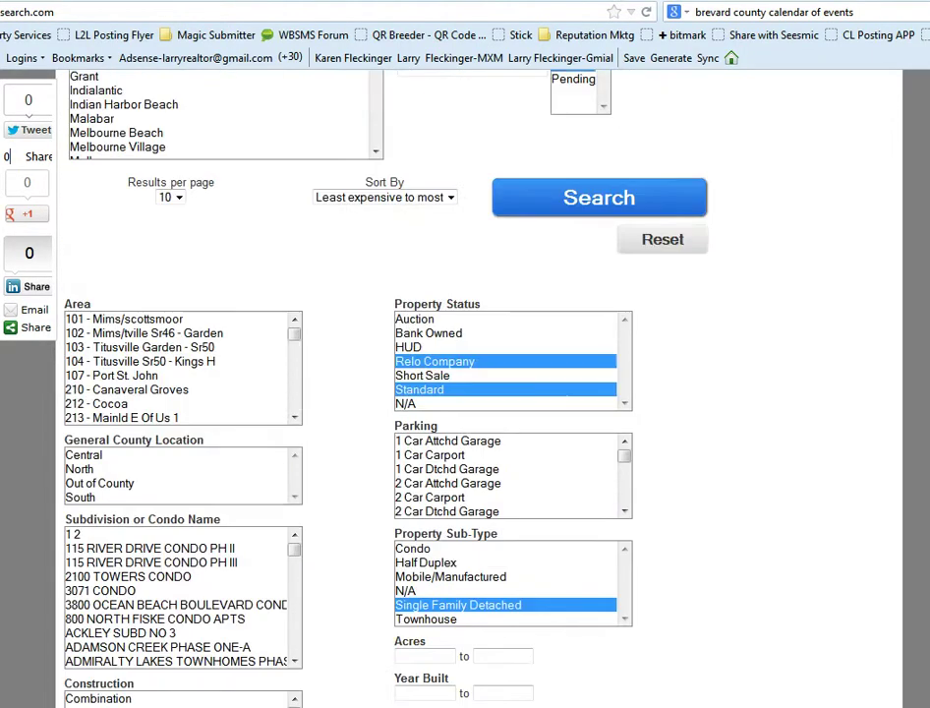
scroll(203, 332, up, 2)
scroll(204, 331, up, 5)
scroll(204, 331, up, 1)
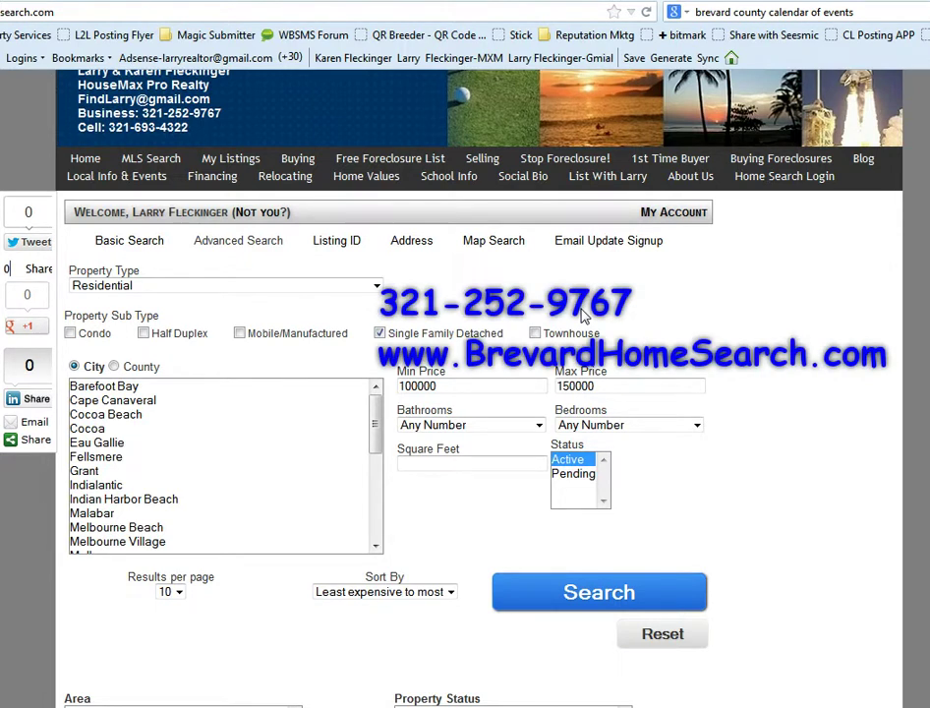
click(658, 217)
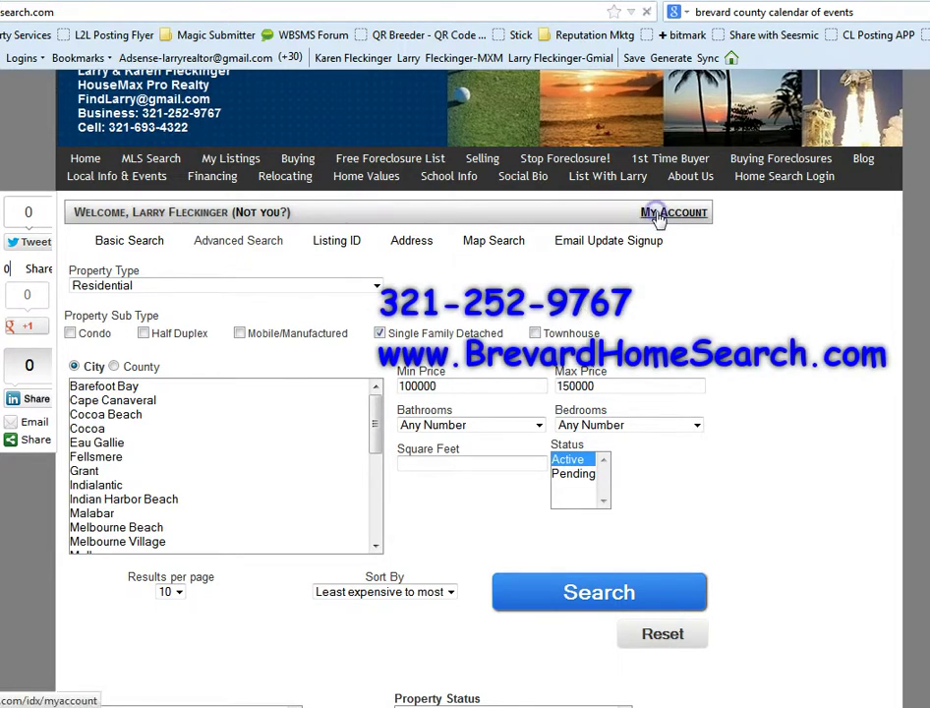